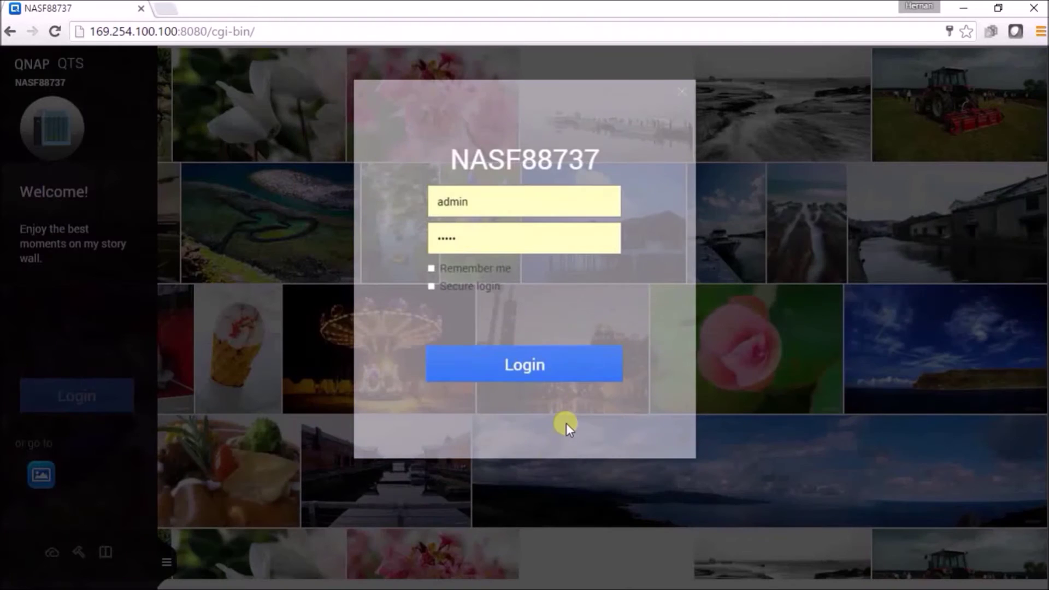
- Log in to NASF88737 as admin and open the Control Panel
click(544, 373)
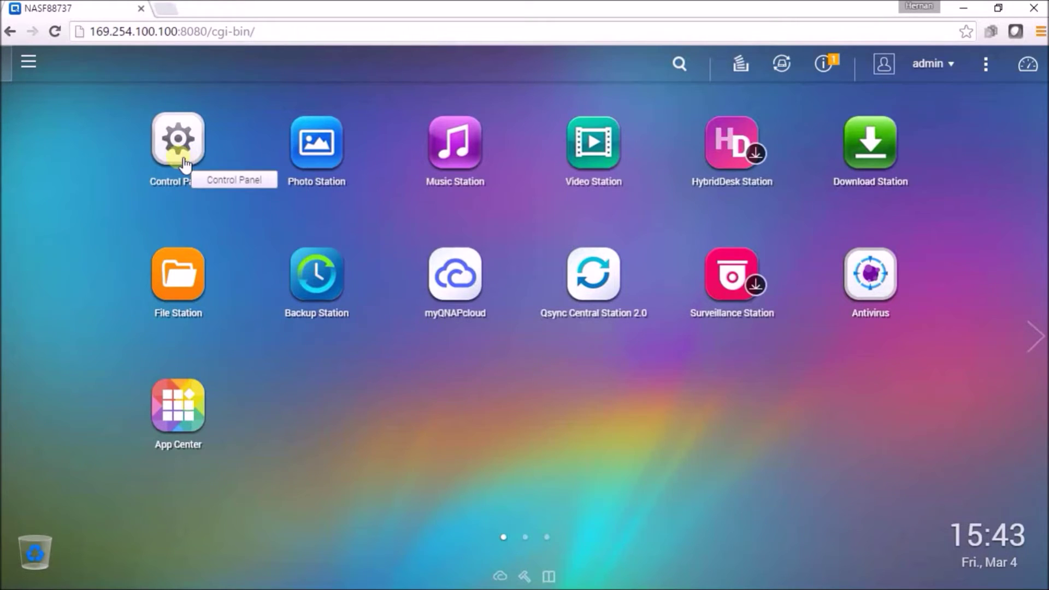
click(163, 170)
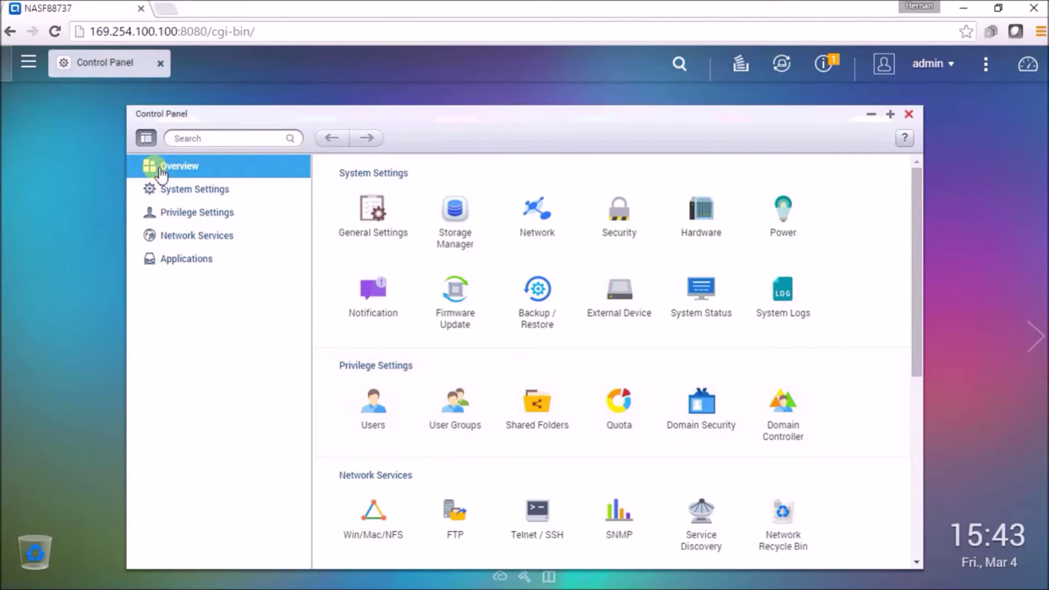
- Disable hard disk standby mode in System Settings > Hardware and apply all changes
click(184, 195)
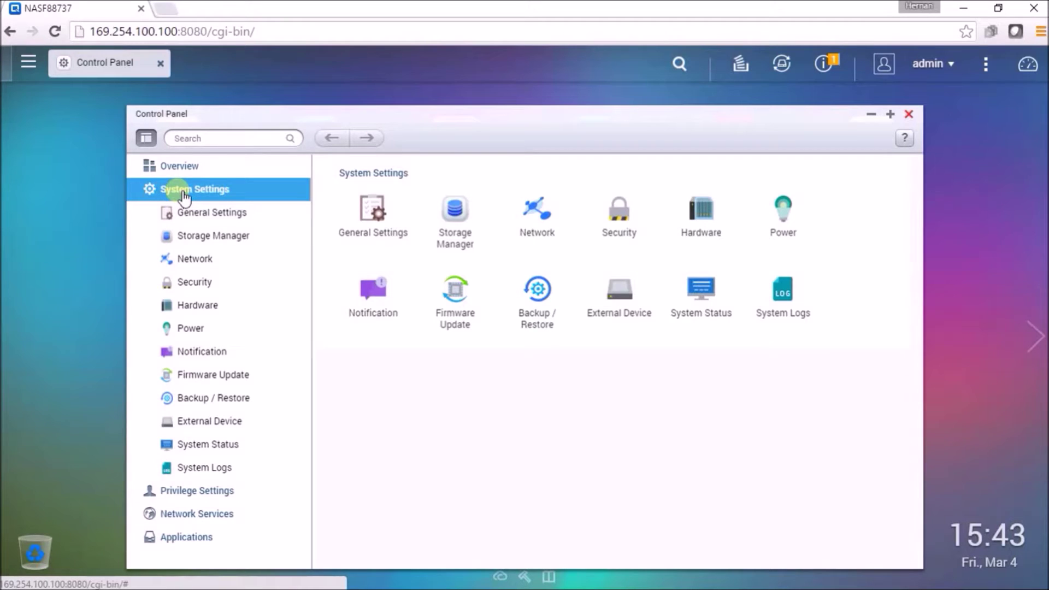
click(188, 305)
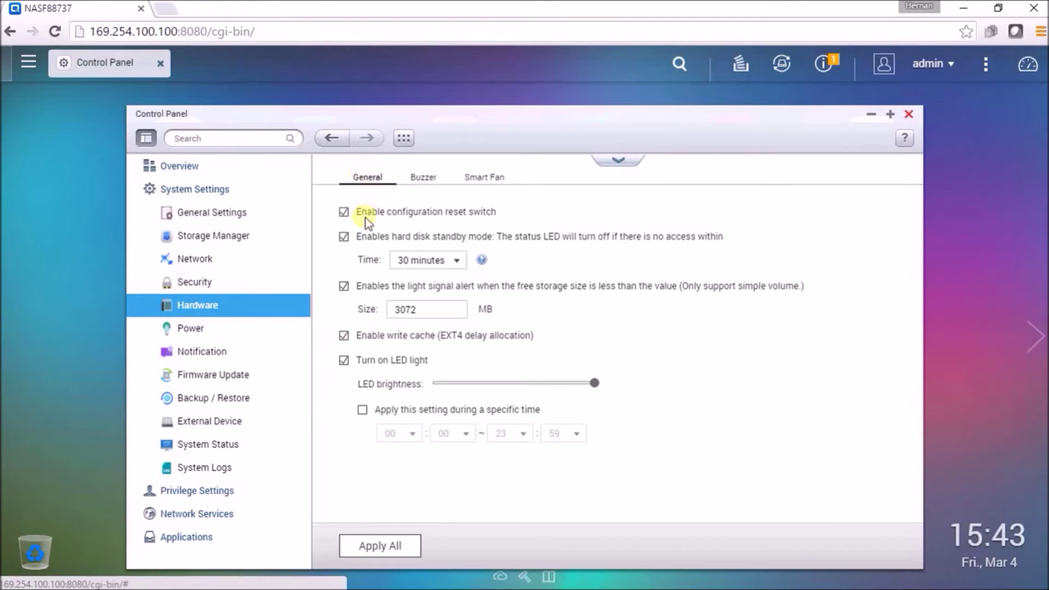
click(345, 239)
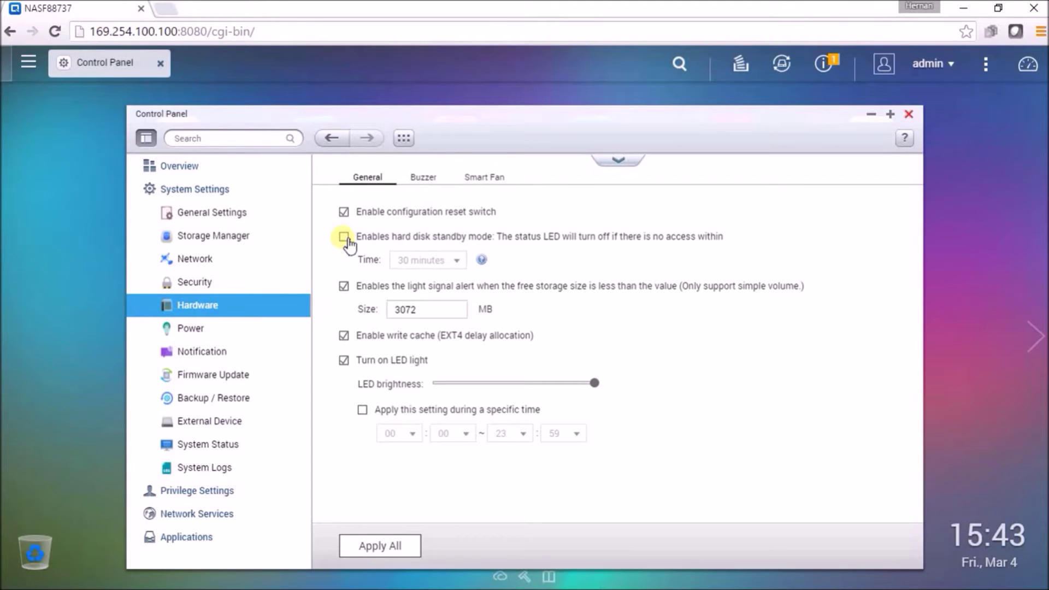
click(394, 549)
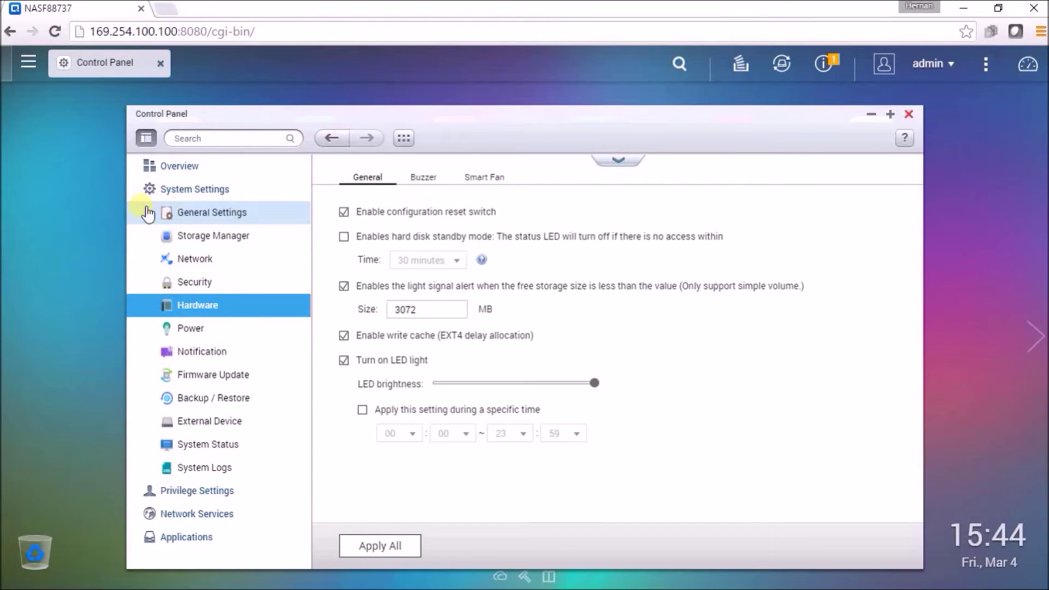
- Uncheck automatic newer-firmware checks in Firmware Update > Live Update and apply
click(227, 377)
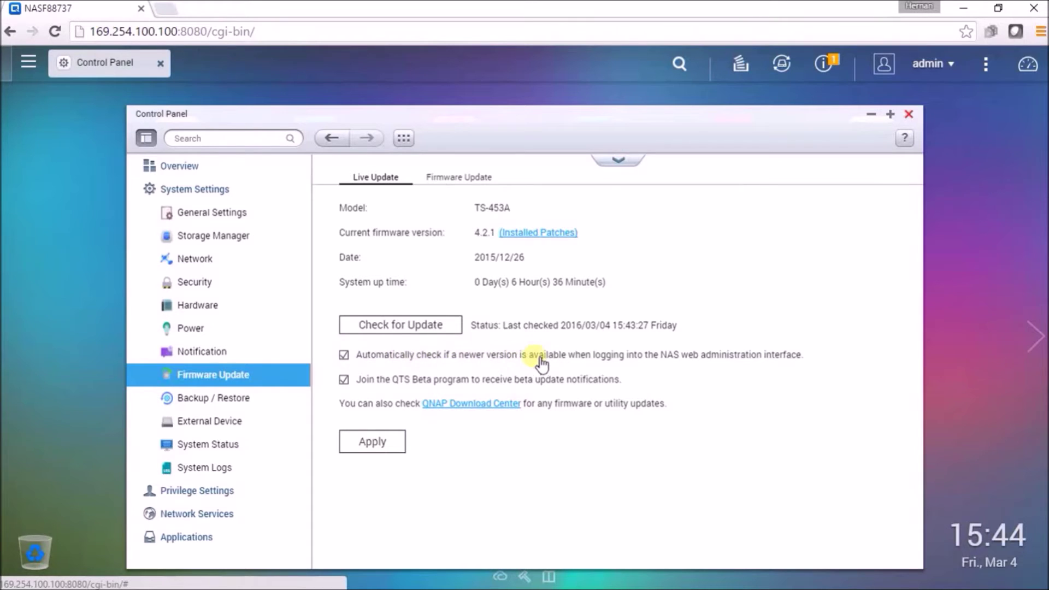
click(345, 355)
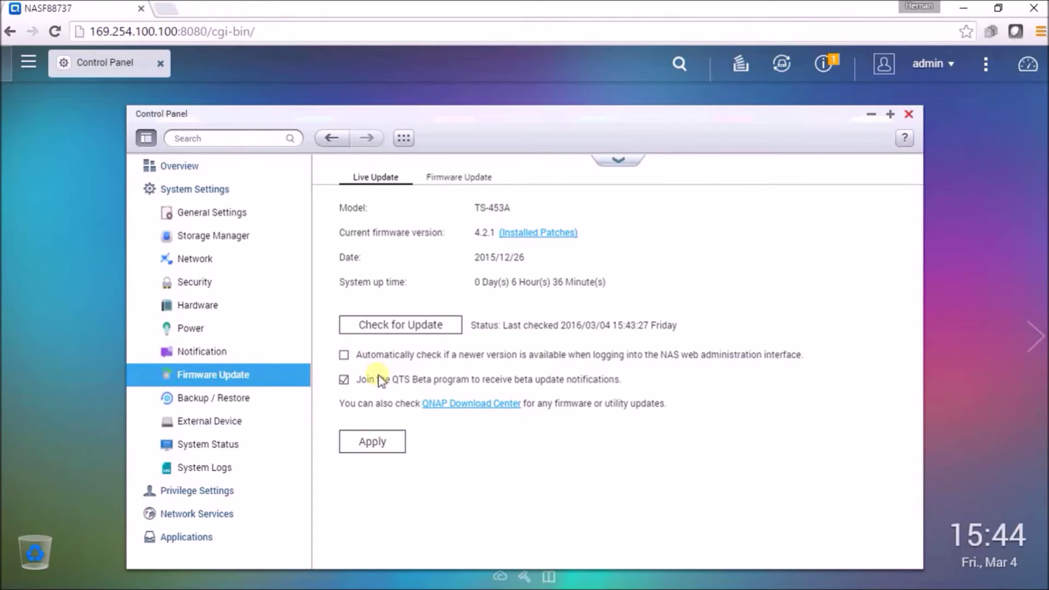
click(391, 447)
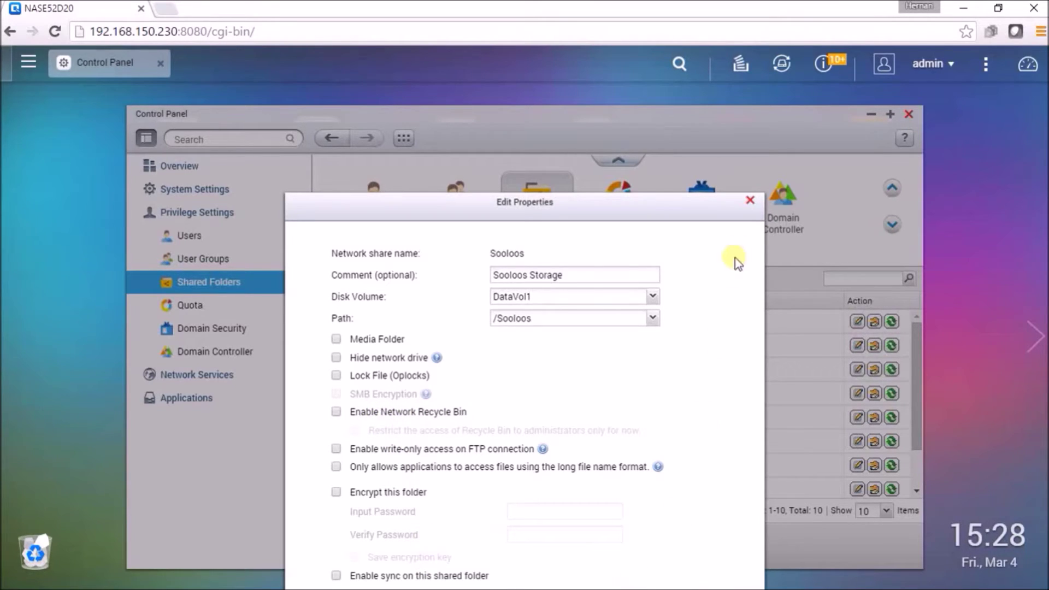
- Close the Sooloos share's Edit Properties dialog, returning to the Shared Folders list
click(750, 201)
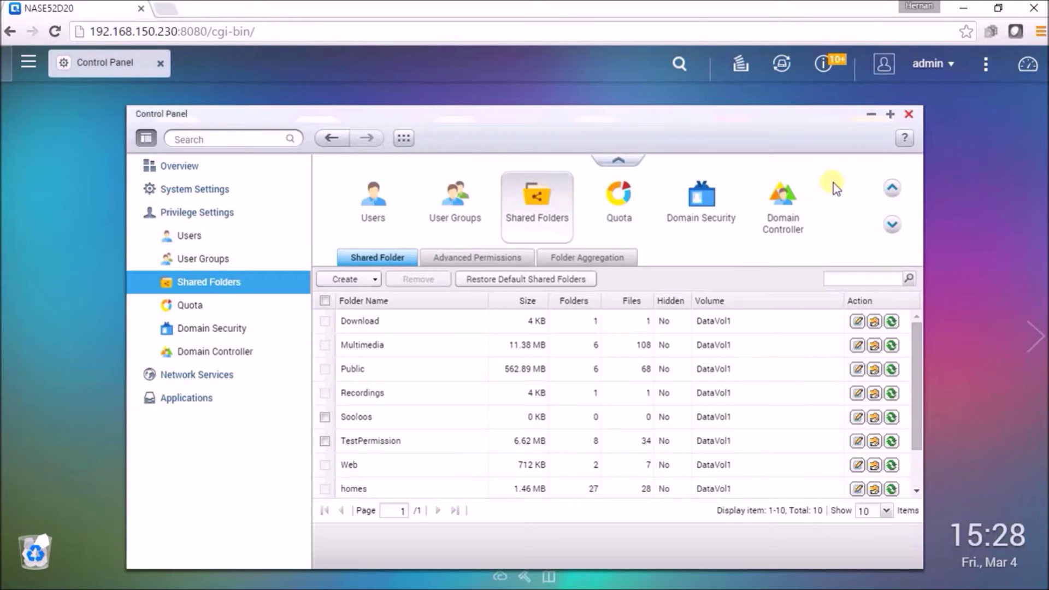
- Reopen the Control Panel on Applications > Web Server settings
click(909, 115)
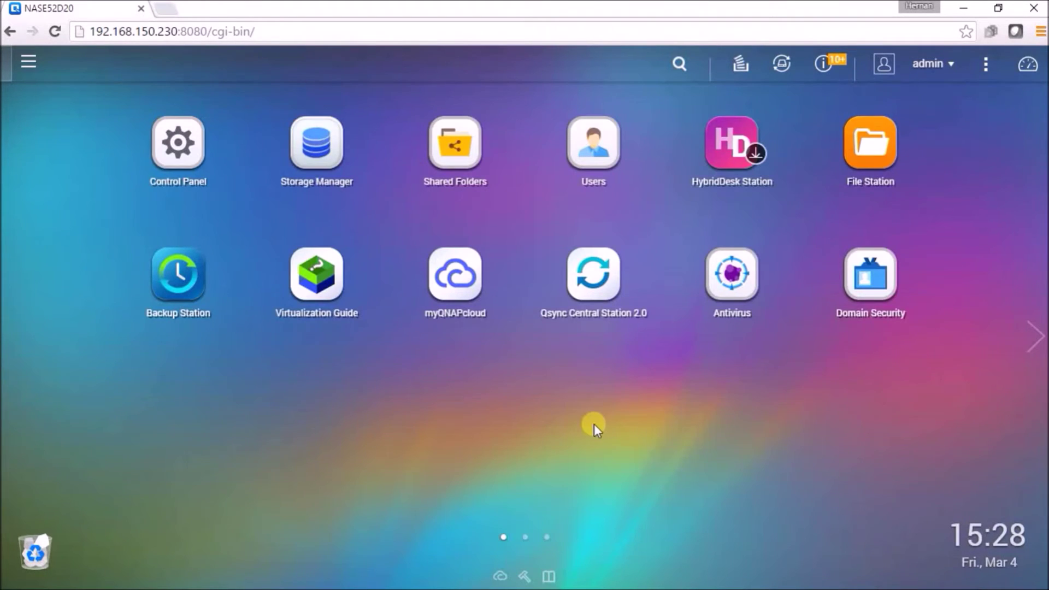
click(180, 147)
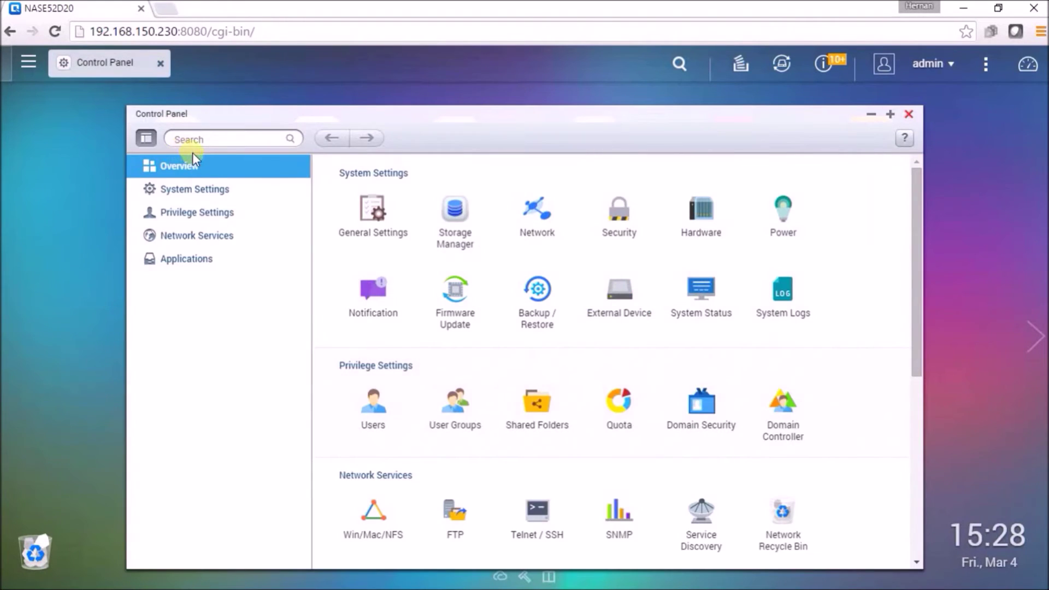
click(192, 261)
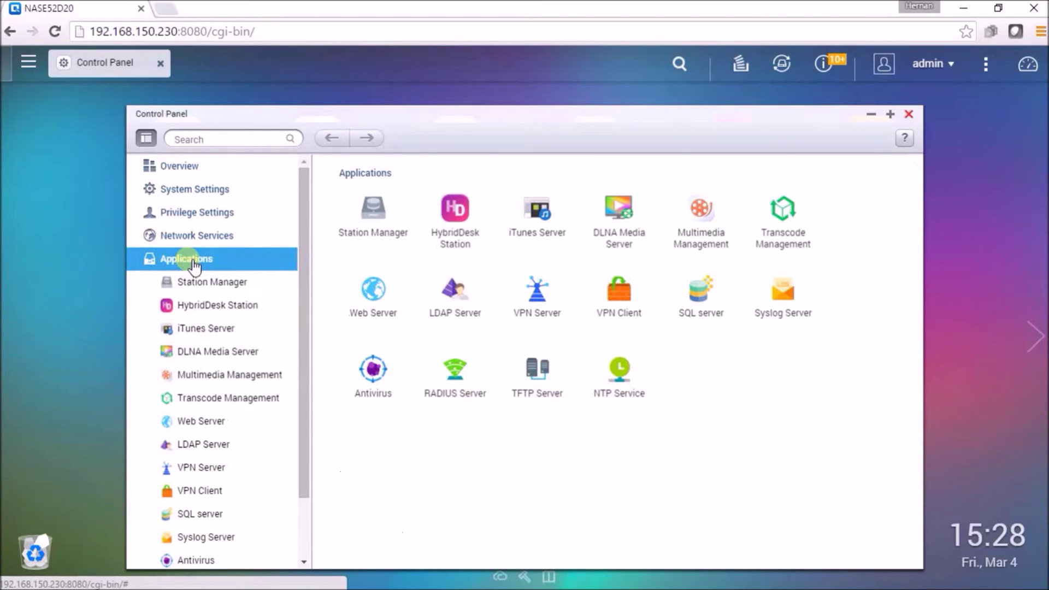
click(209, 427)
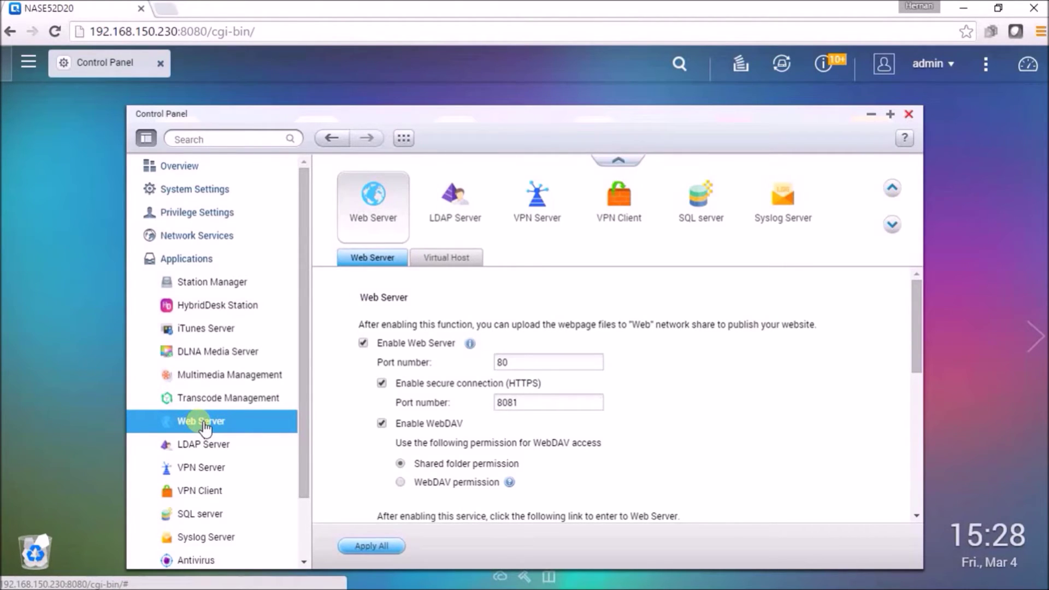
- Change the web server port from 80 to 81 and apply all
click(531, 363)
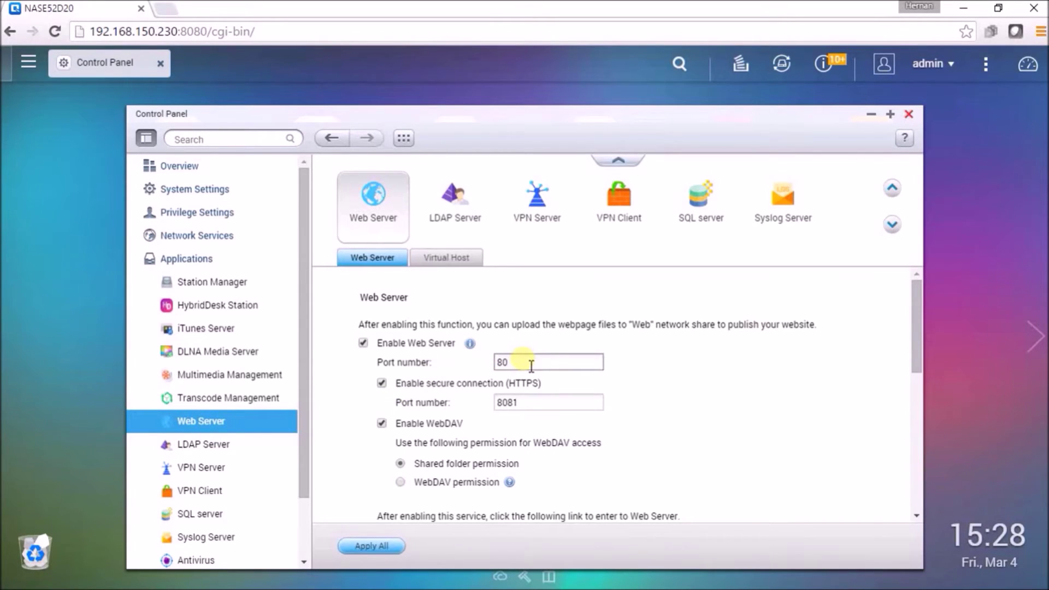
key(BackSpace)
text(1)
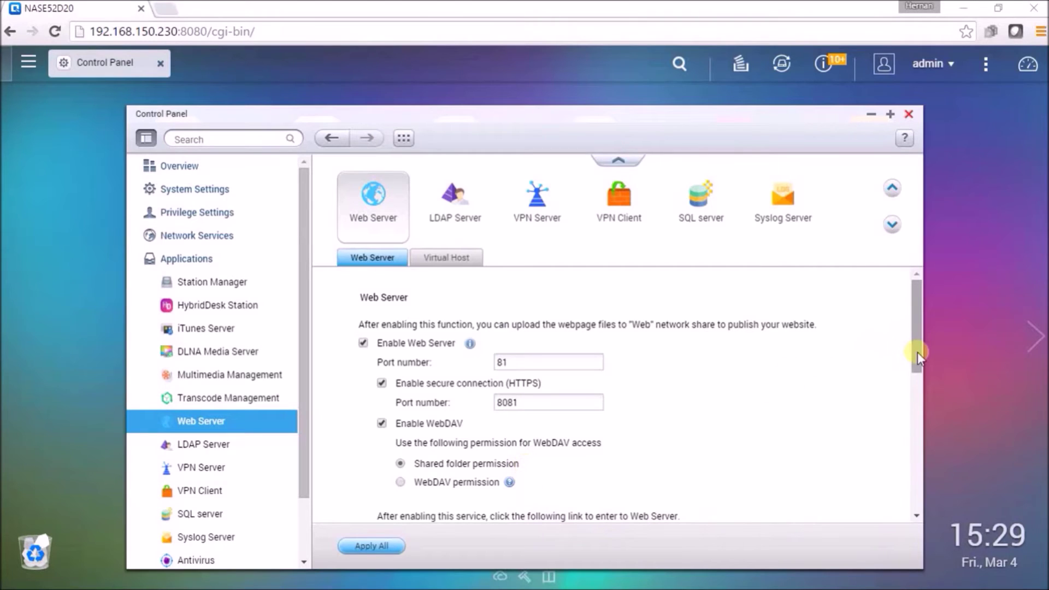
drag(917, 354, 916, 493)
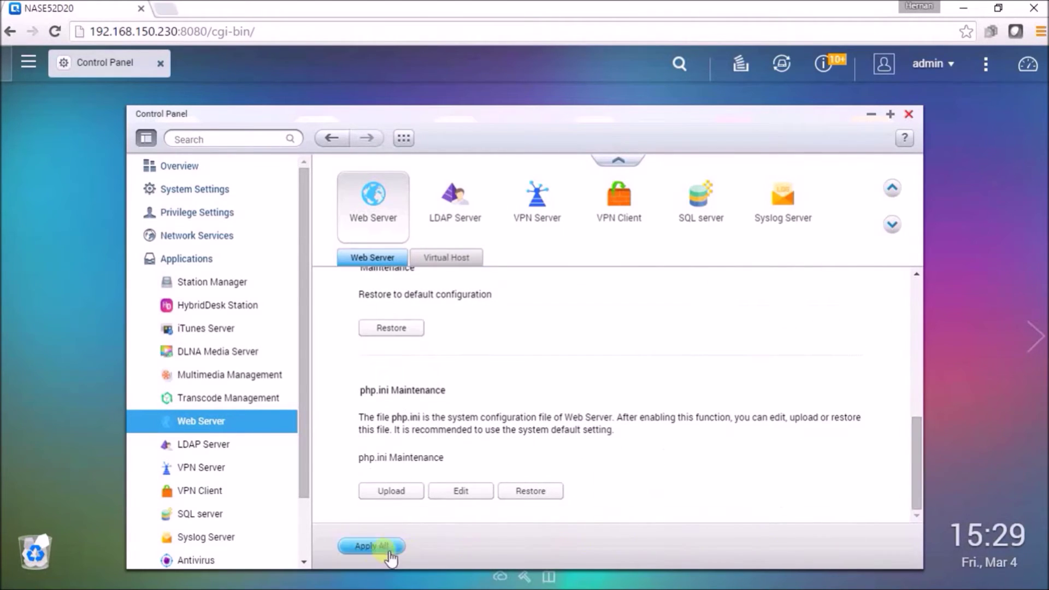
click(369, 546)
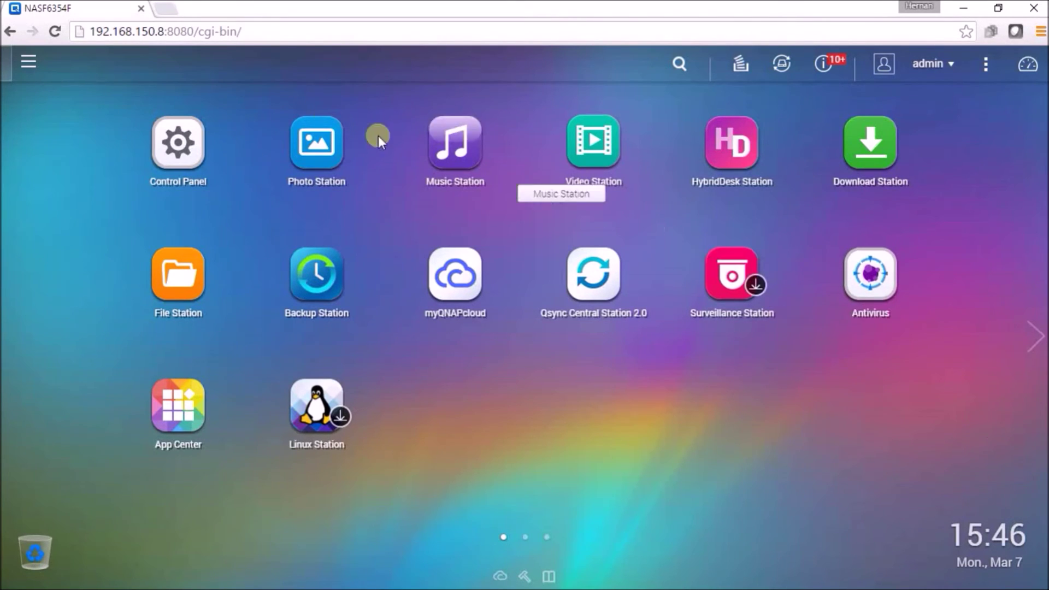
- Launch App Center from the Main Menu and bring up its installation Settings
click(28, 62)
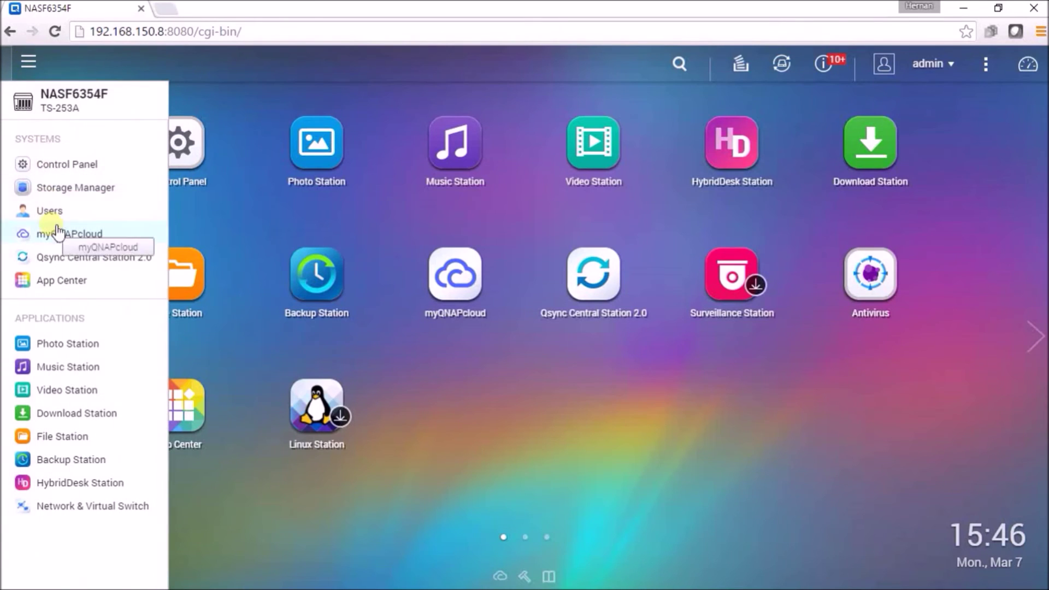
click(60, 281)
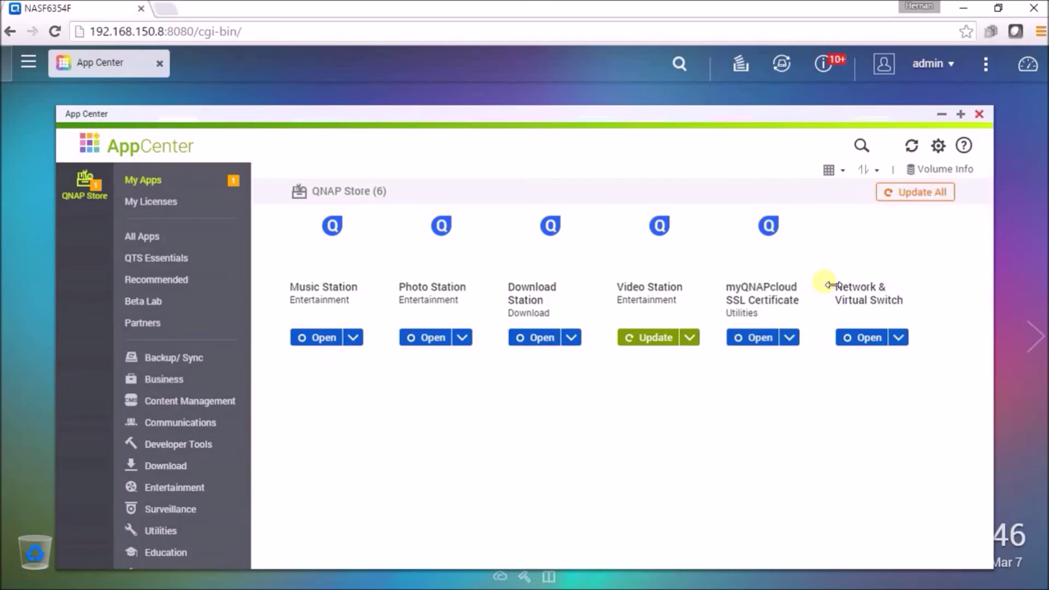
click(939, 146)
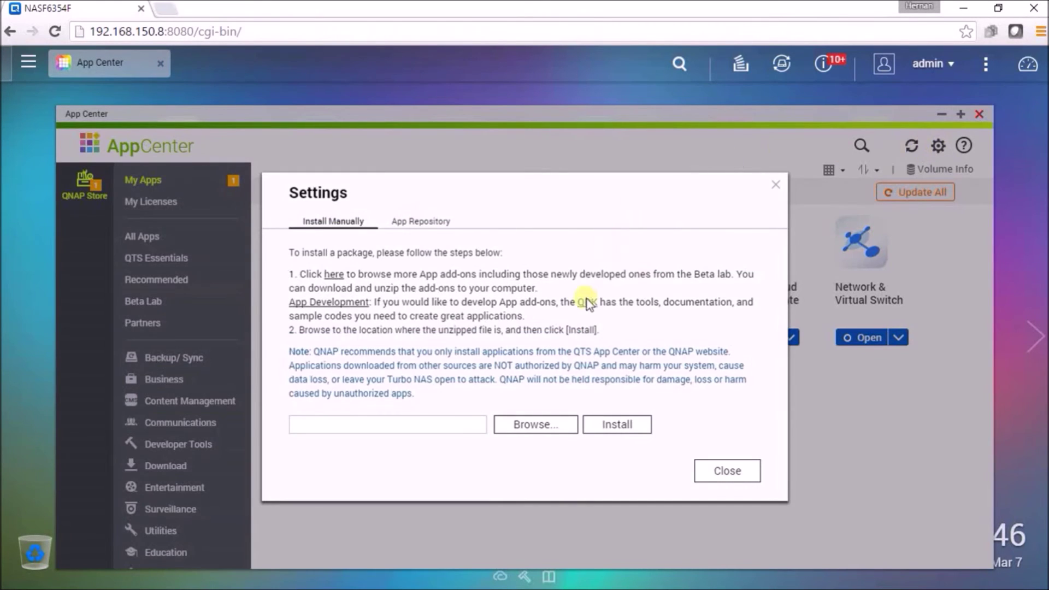
- Manually install the Sooloos_2.467.qpkg package and acknowledge the completion message
click(557, 425)
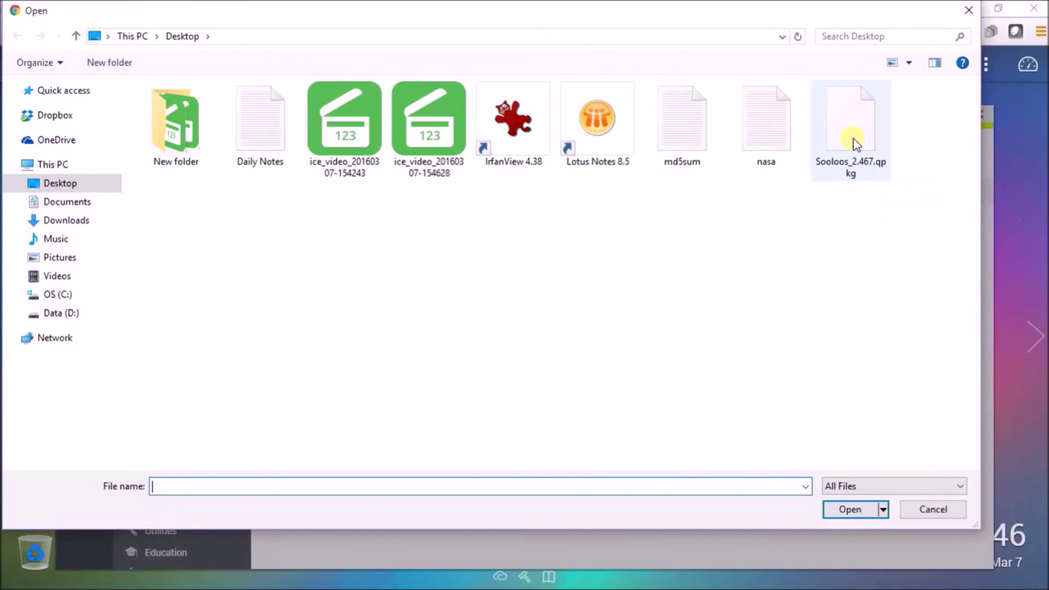
click(855, 143)
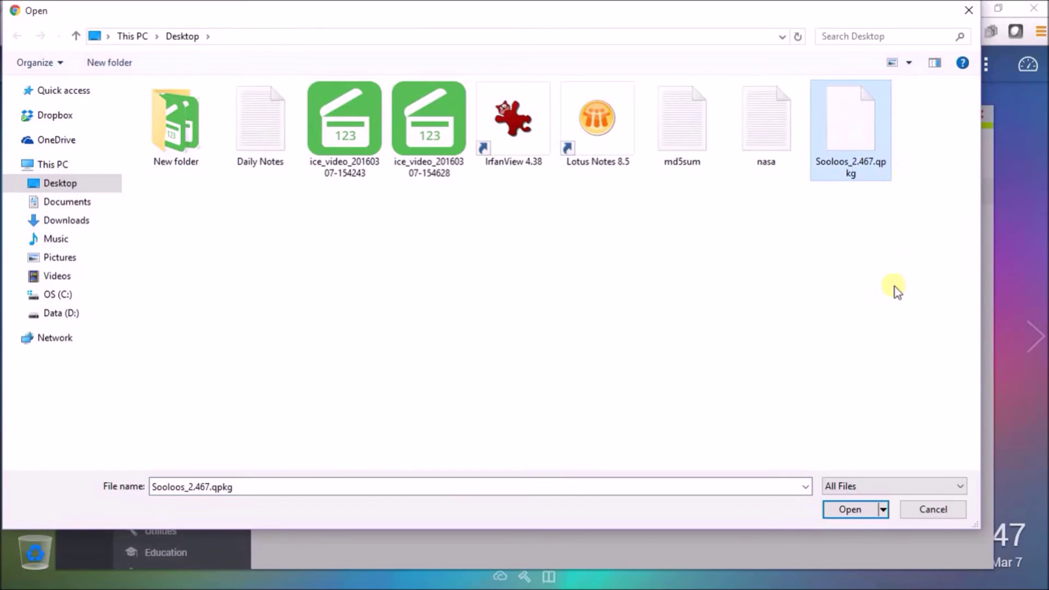
click(847, 510)
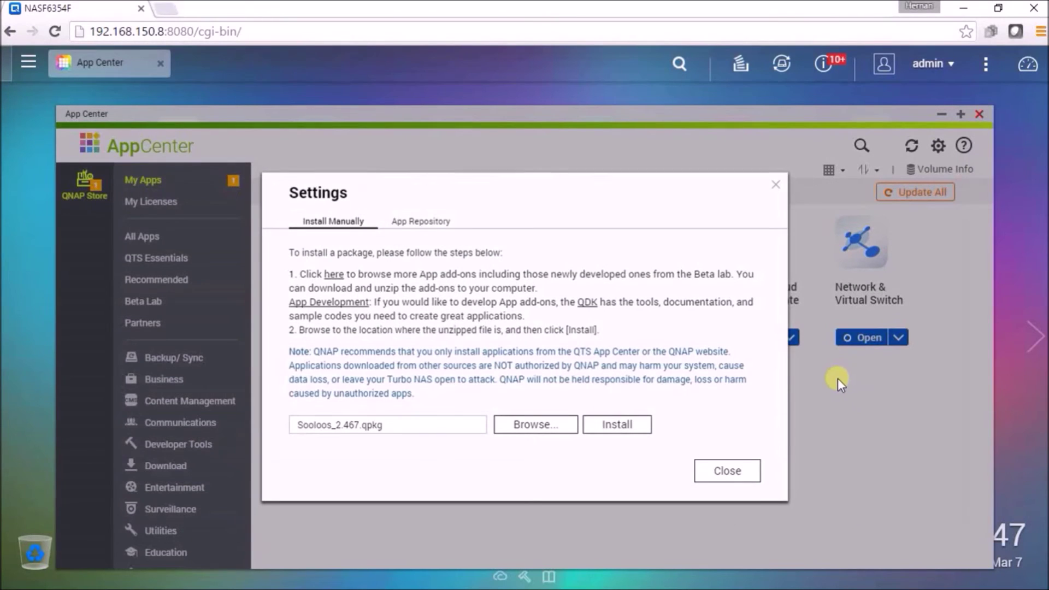
click(625, 429)
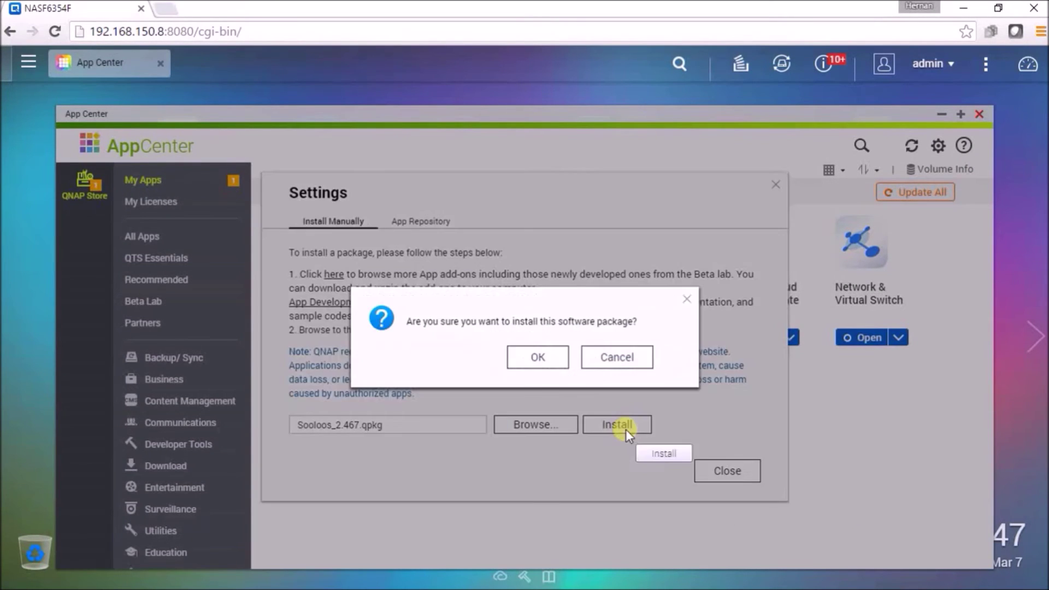
click(555, 363)
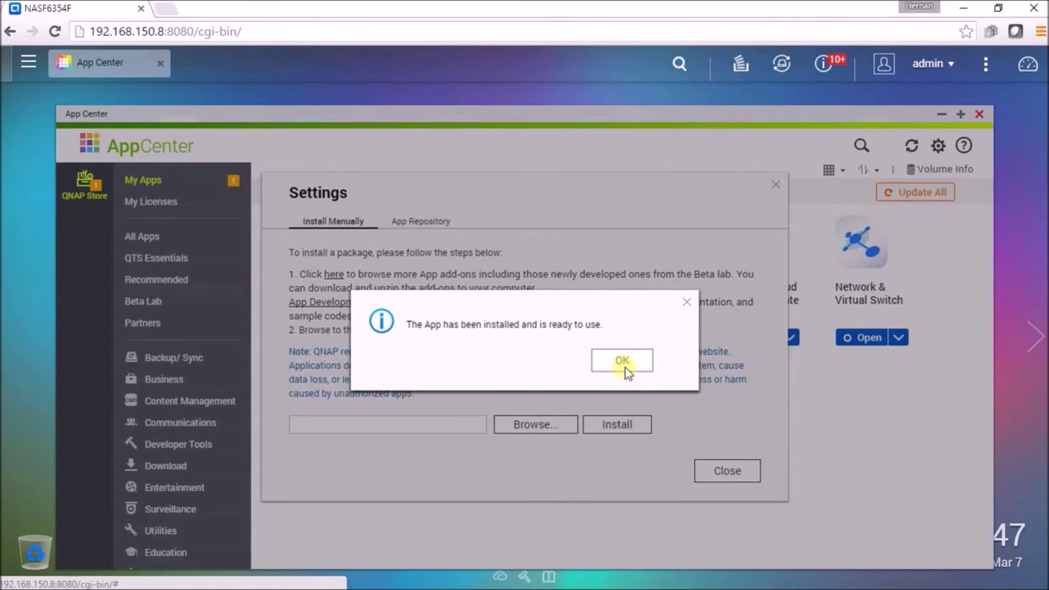
click(604, 365)
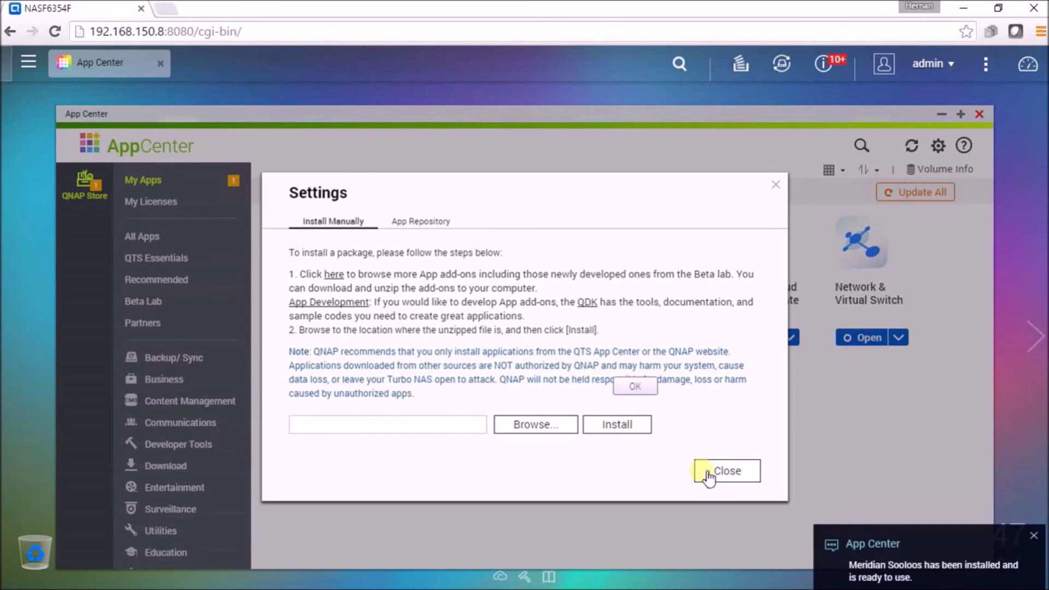
- Close Settings and check the action menus for Video, Download, Photo and Music Station
click(710, 470)
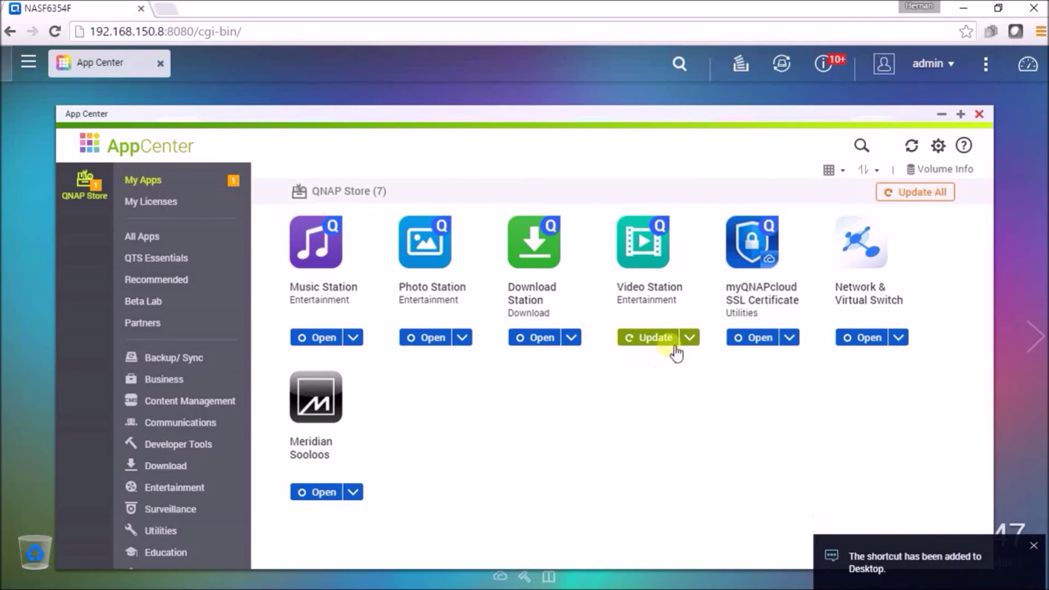
click(690, 337)
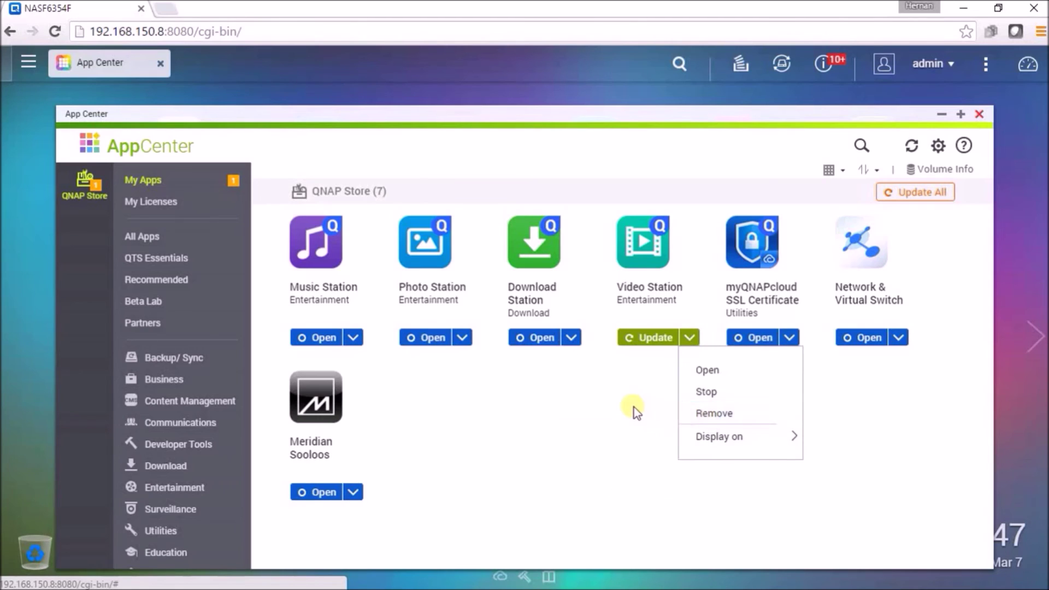
click(571, 337)
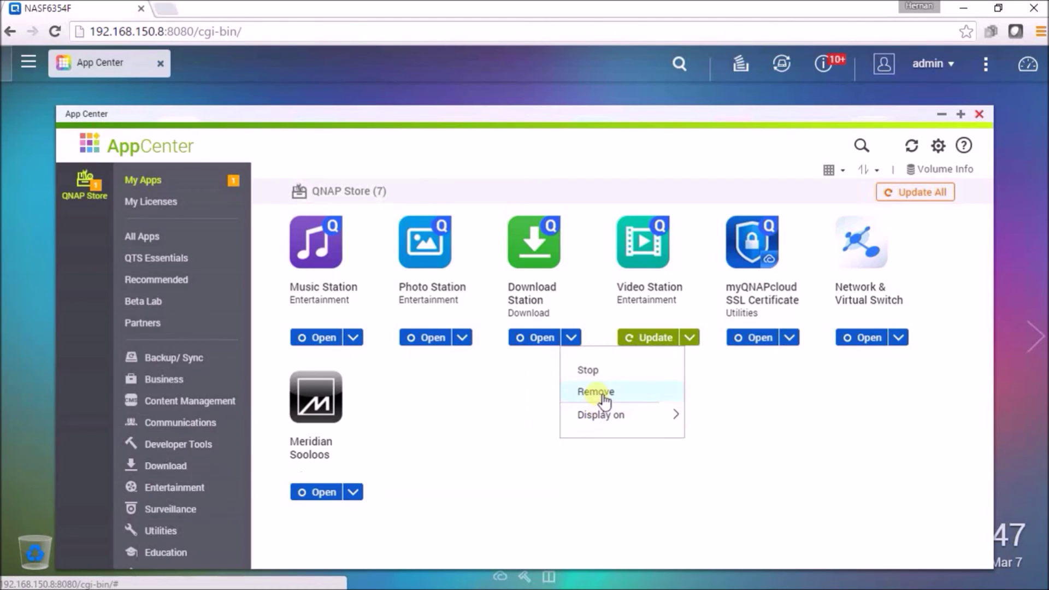
click(462, 339)
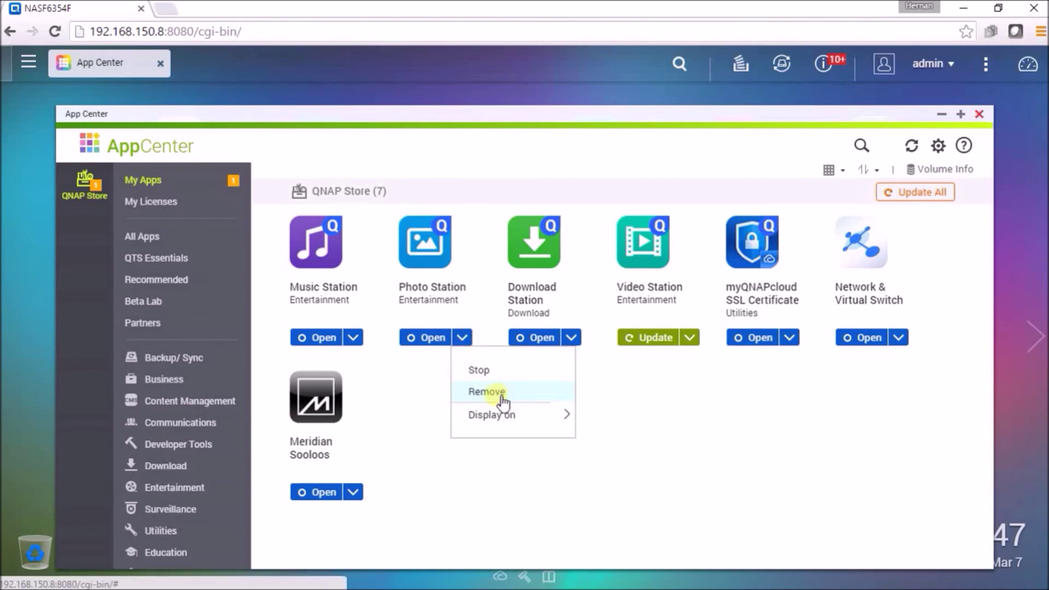
click(352, 337)
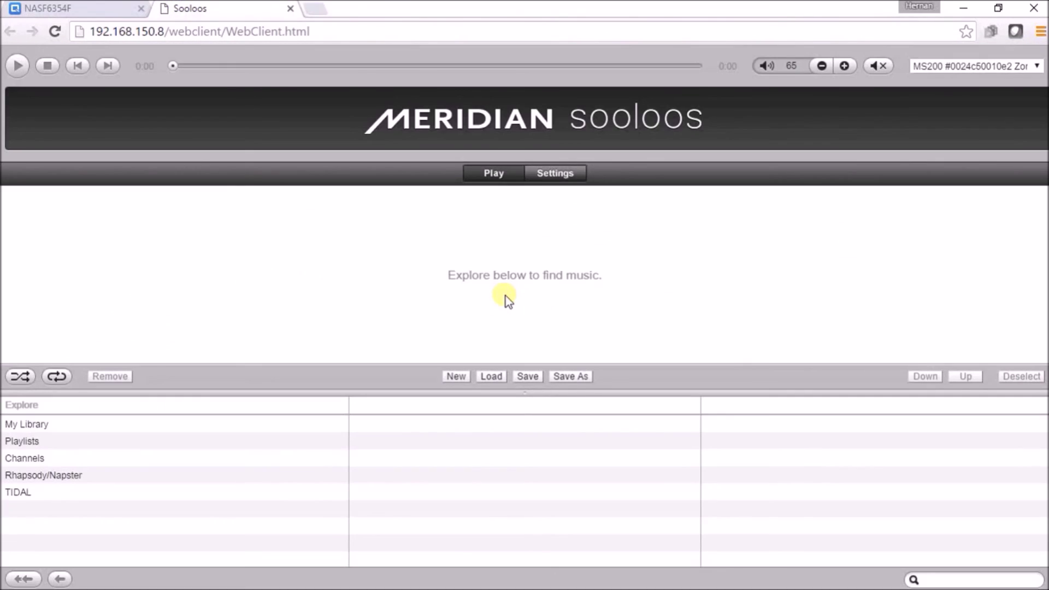
- Switch with Alt+Tab to the Meridian Sooloos Configuration window
key(alt+Tab)
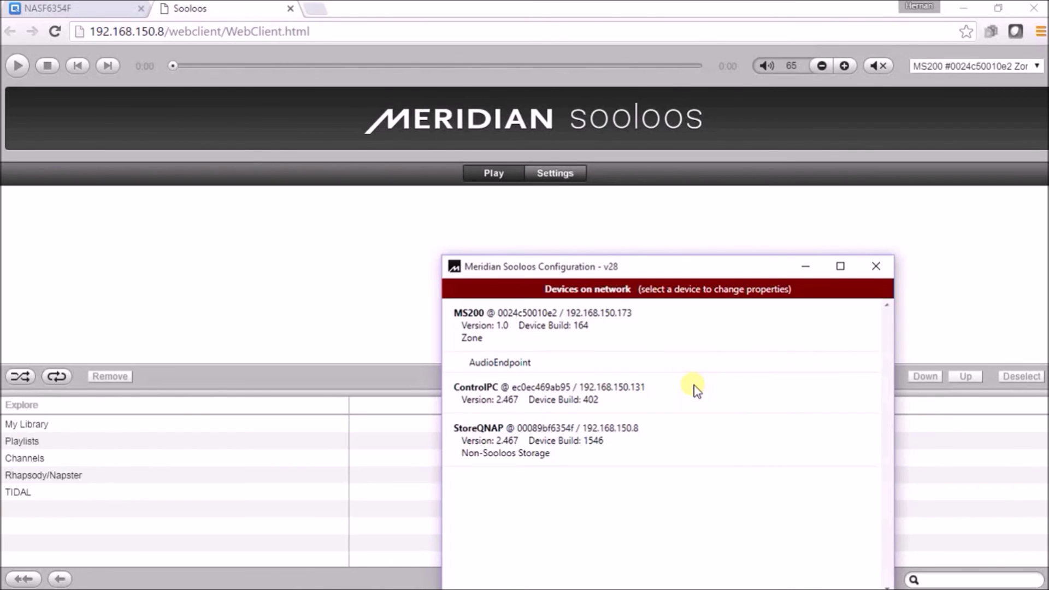
- Set StoreQNAP as System Core with Enable Storage on and save
click(493, 434)
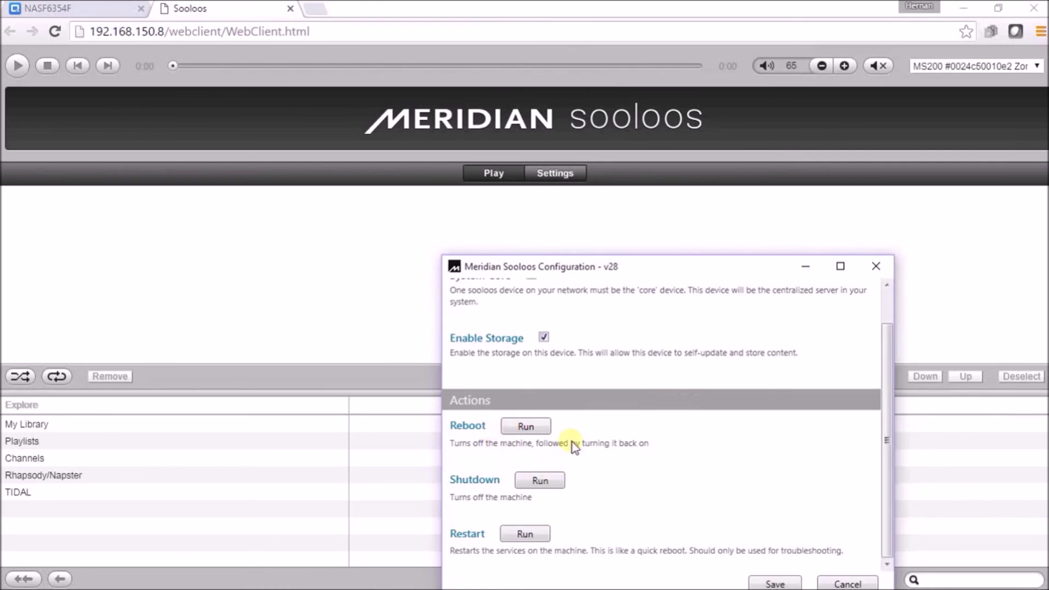
scroll(608, 339, up, 1)
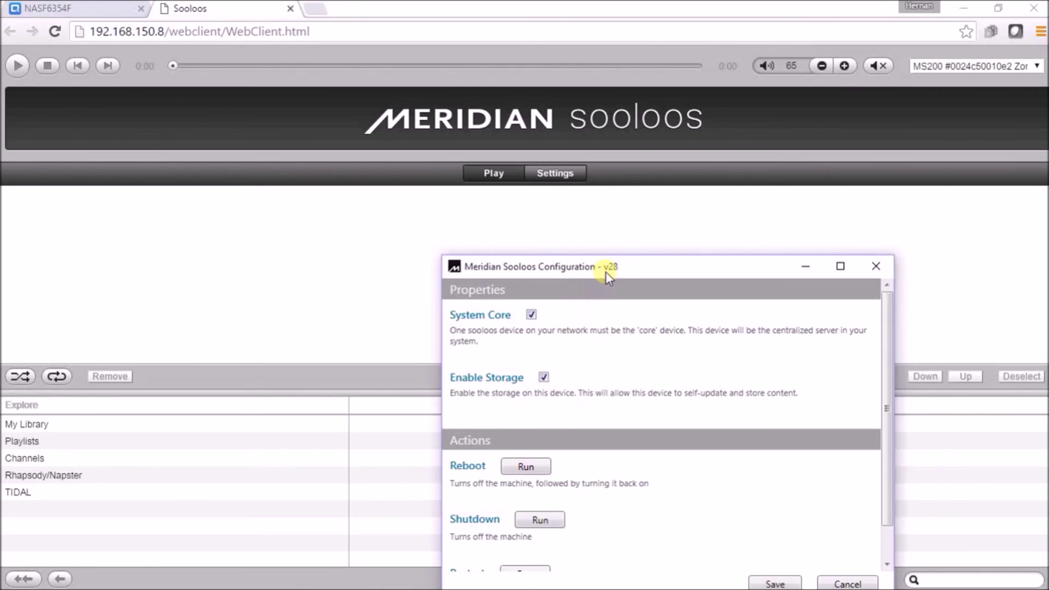
drag(606, 268, 603, 169)
click(774, 488)
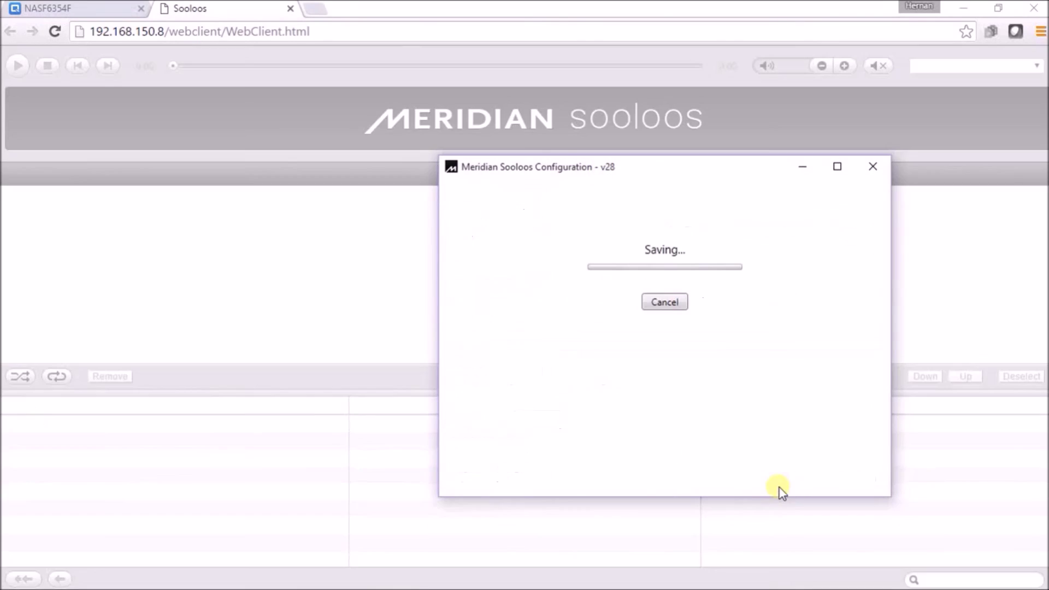